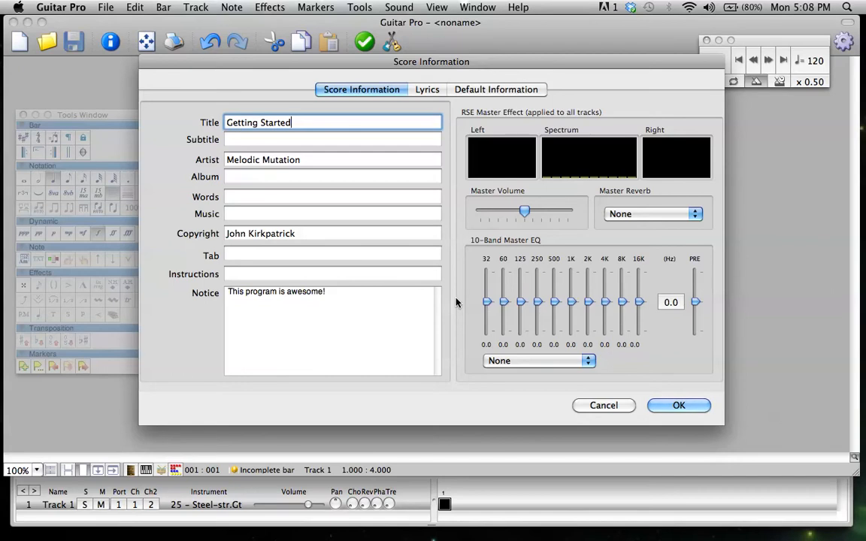
Accept the score information with Getting Started as the title and Melodic Mutation as the artist
key("Return")
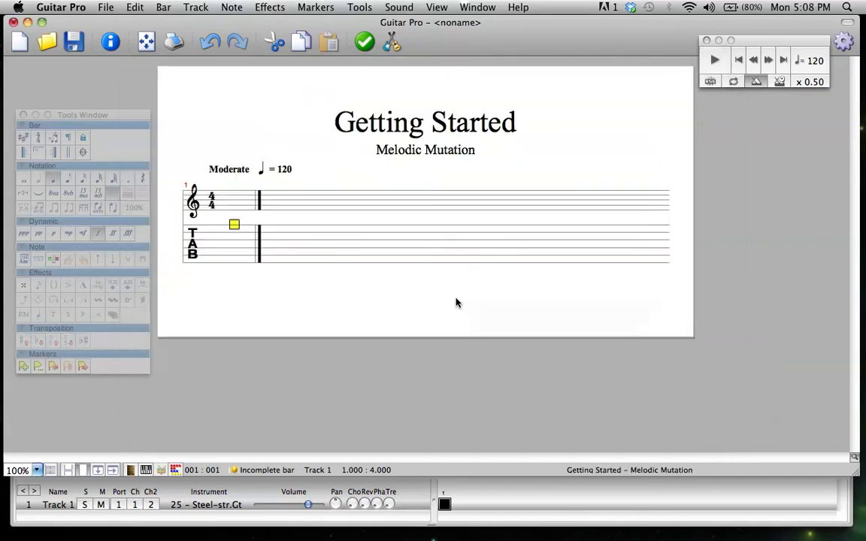
left_click(231, 247)
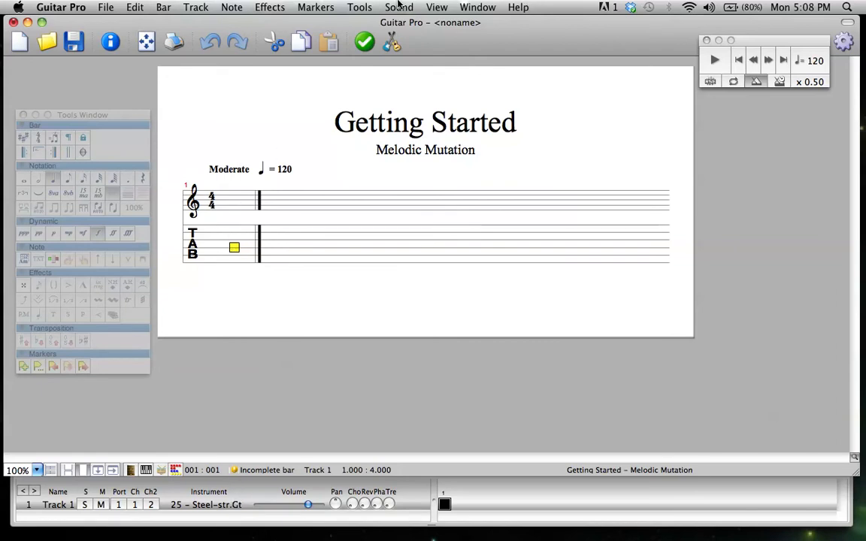
Add a percussion track named Percussion with both standard notation and tablature enabled
left_click(198, 7)
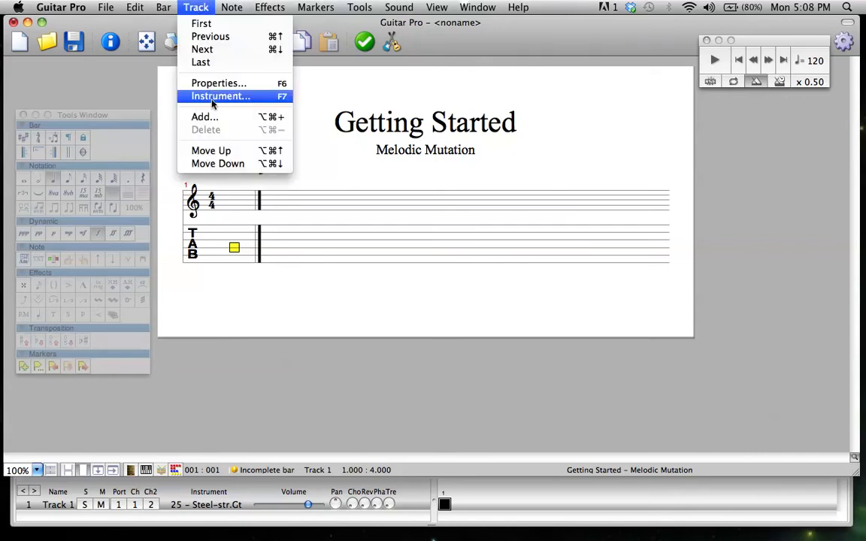
left_click(211, 117)
left_click(356, 154)
left_click(479, 267)
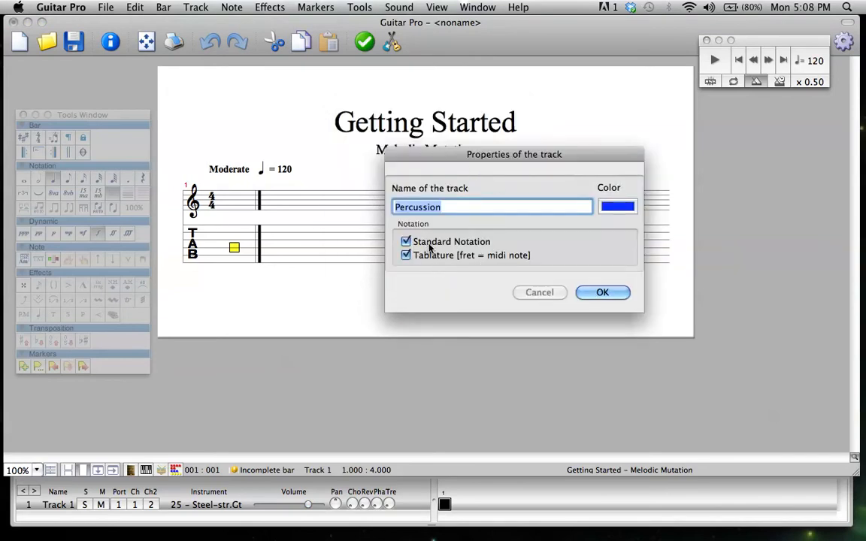
left_click(609, 294)
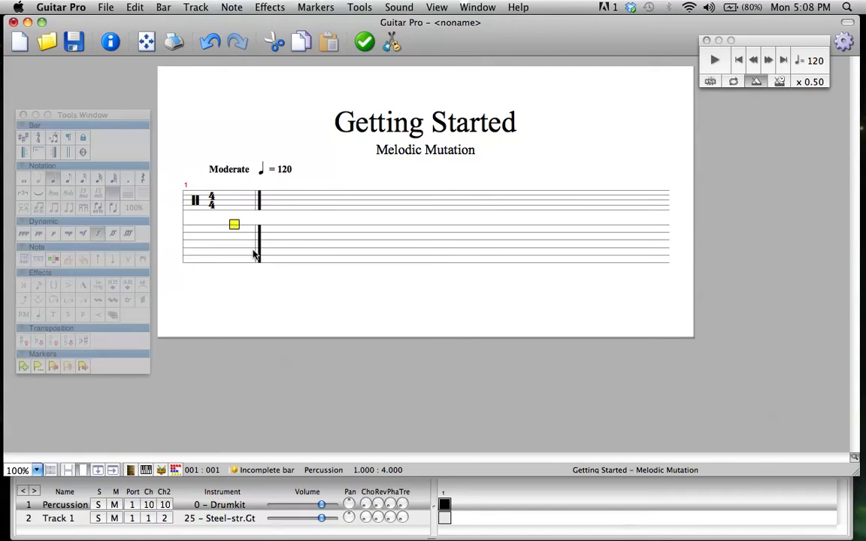
Enter drum note 42 on the first tablature line of bar 1 and make it an eighth note
type("42")
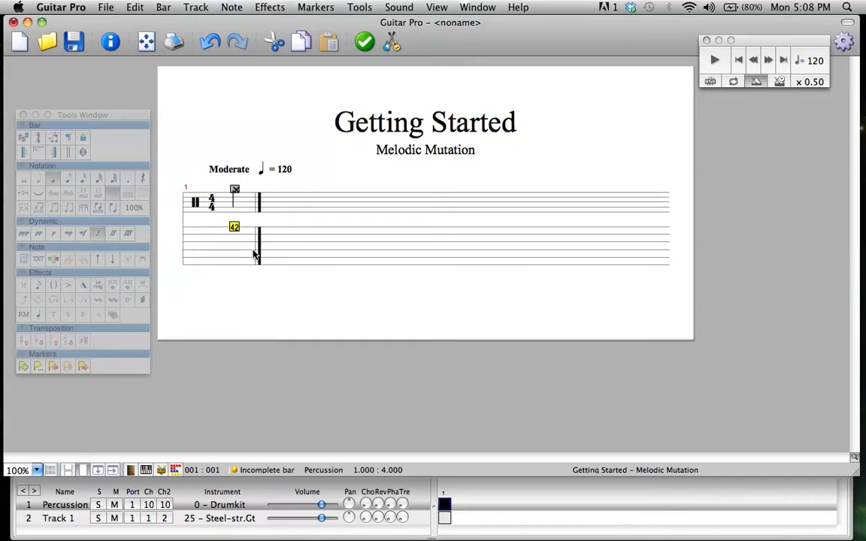
left_click(242, 242)
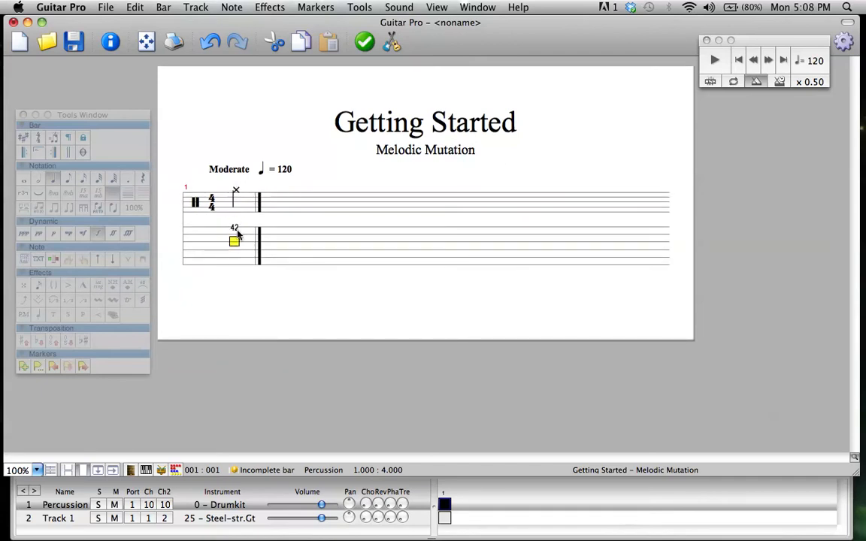
left_click(235, 226)
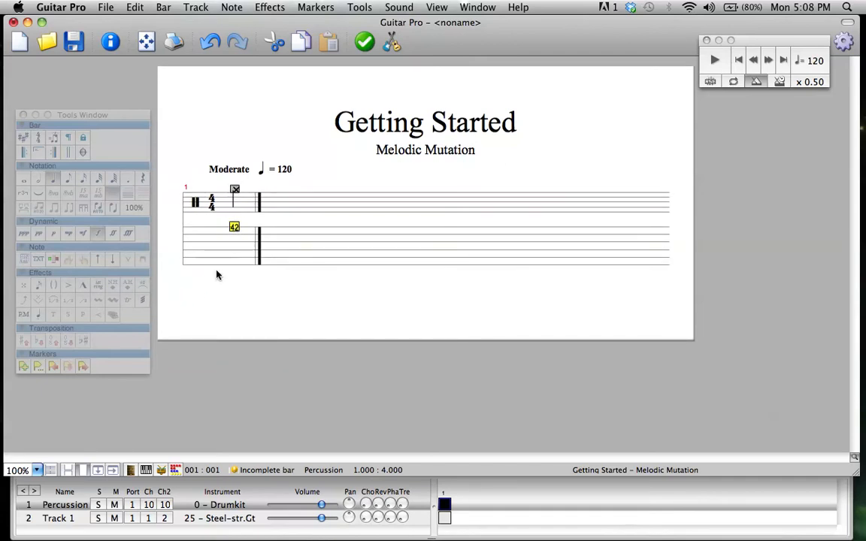
left_click(68, 180)
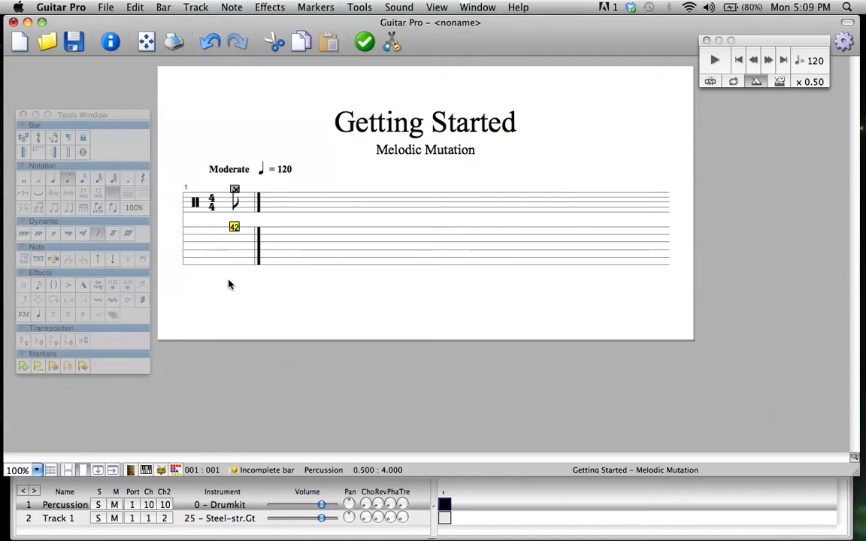
Fill the rest of bar 1 with seven more eighth-note 42 hits on the first tablature line
key("Right")
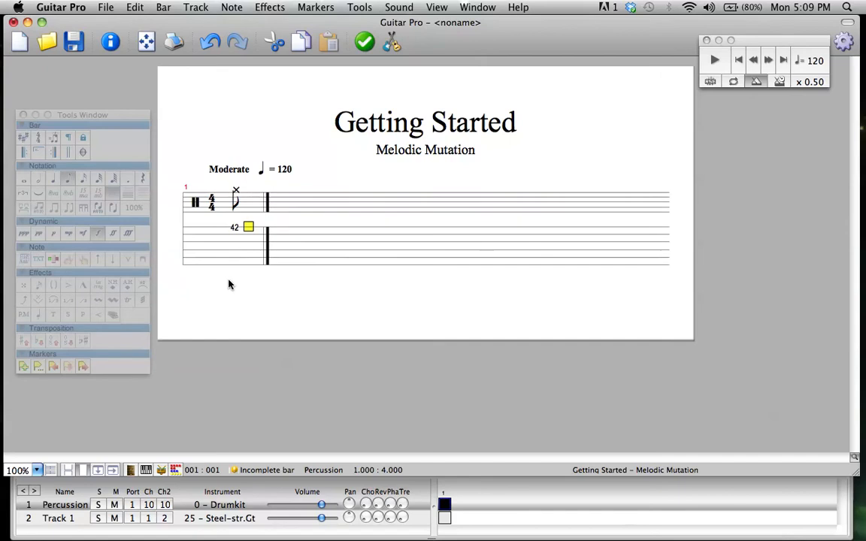
type("42")
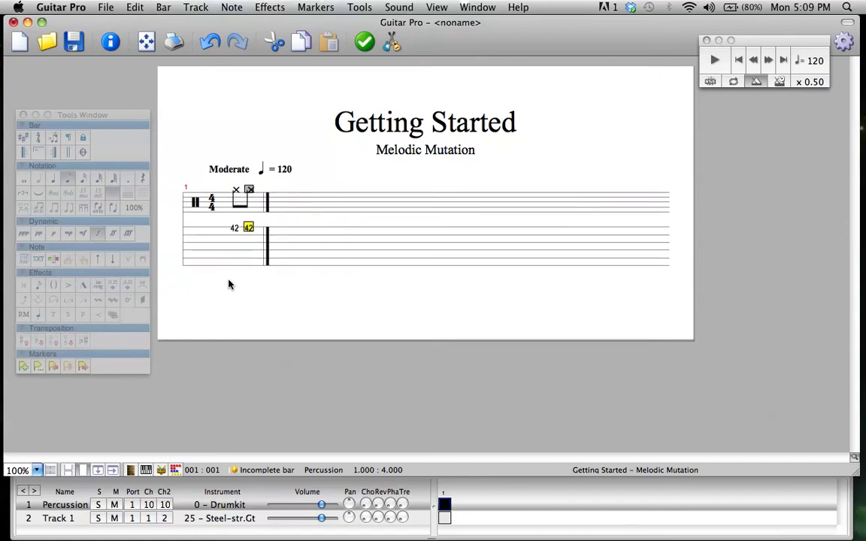
key("Right")
type("42")
key("Right")
type("42")
key("Right")
type("42")
key("Right")
type("42")
key("Right")
type("42")
key("Right")
type("42")
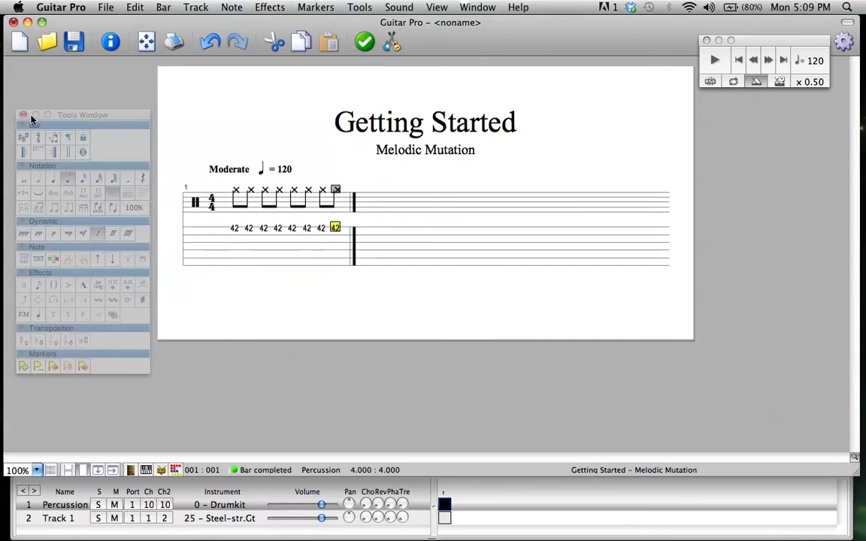
Add drum note 36 on the lowest tablature line at beats 1 and 3 of bar 1
left_click(233, 266)
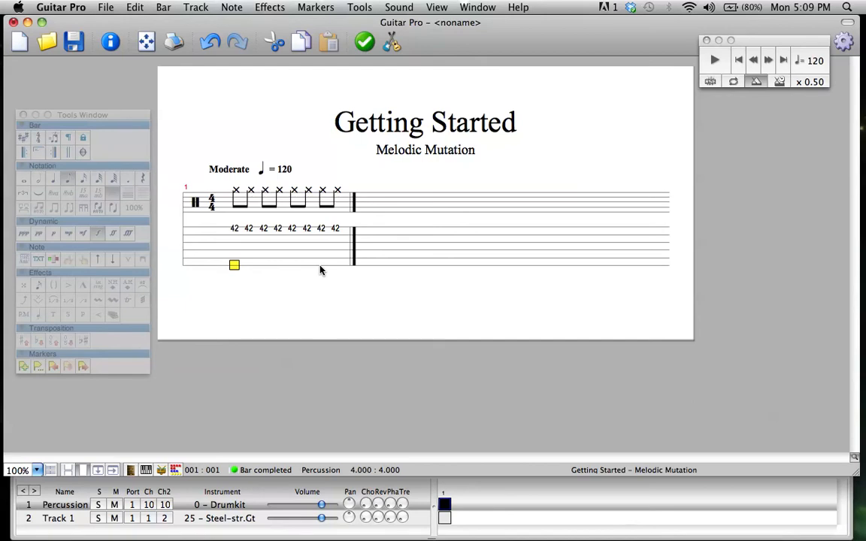
type("36")
left_click(291, 286)
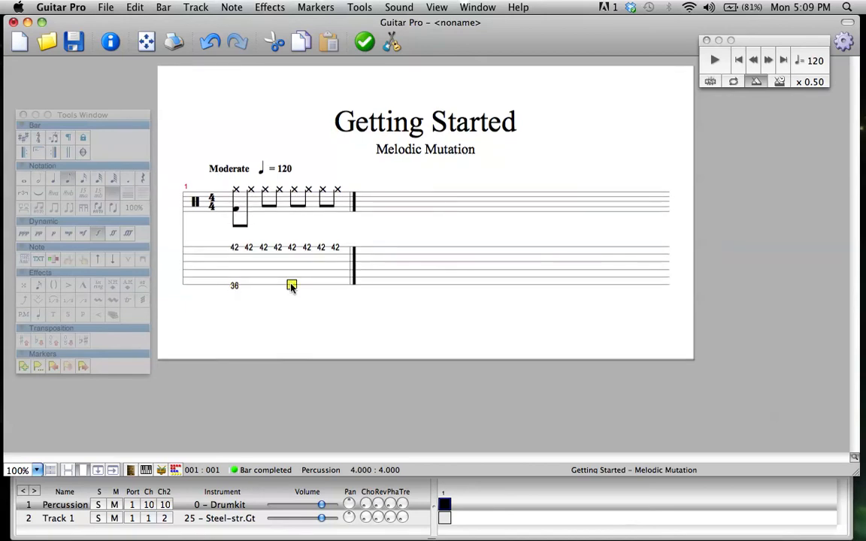
type("36")
Add drum note 40 on the third tablature line at beats 2 and 4 of bar 1
left_click(264, 269)
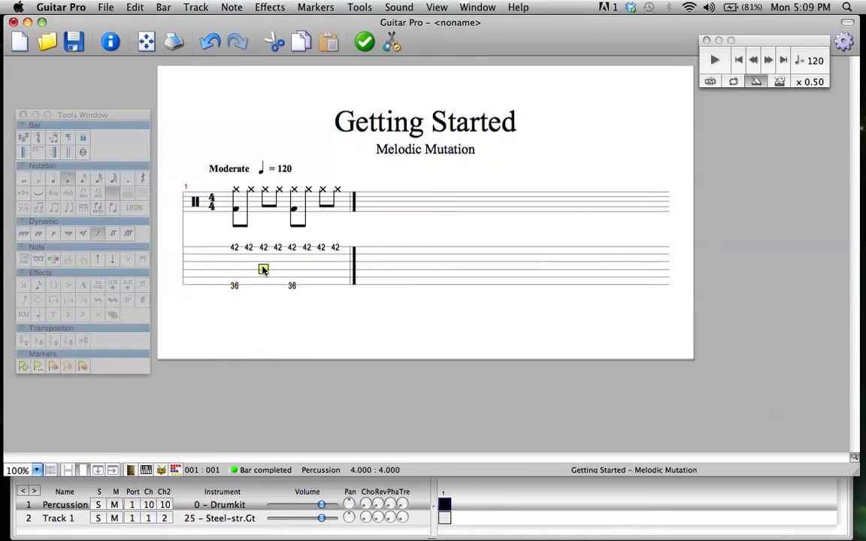
left_click(263, 262)
type("40")
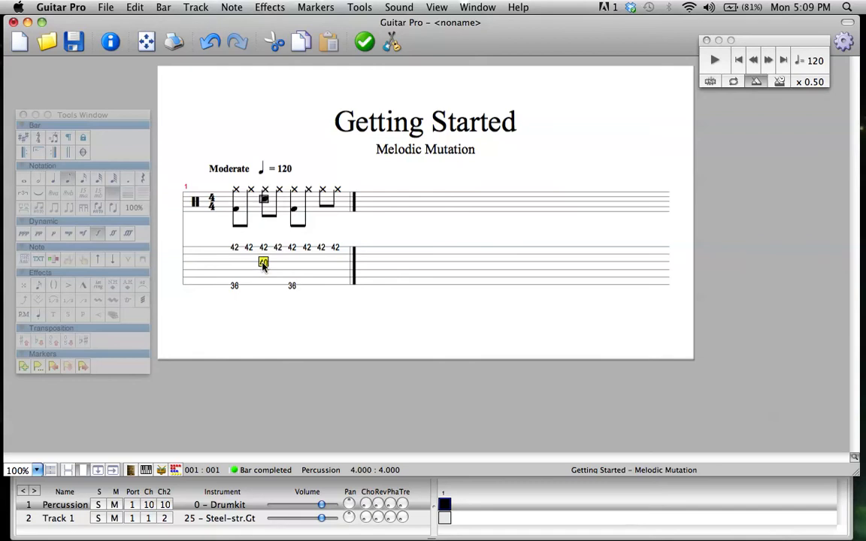
left_click(319, 262)
type("40")
Play back the drum pattern from the first note of bar 1
left_click(233, 286)
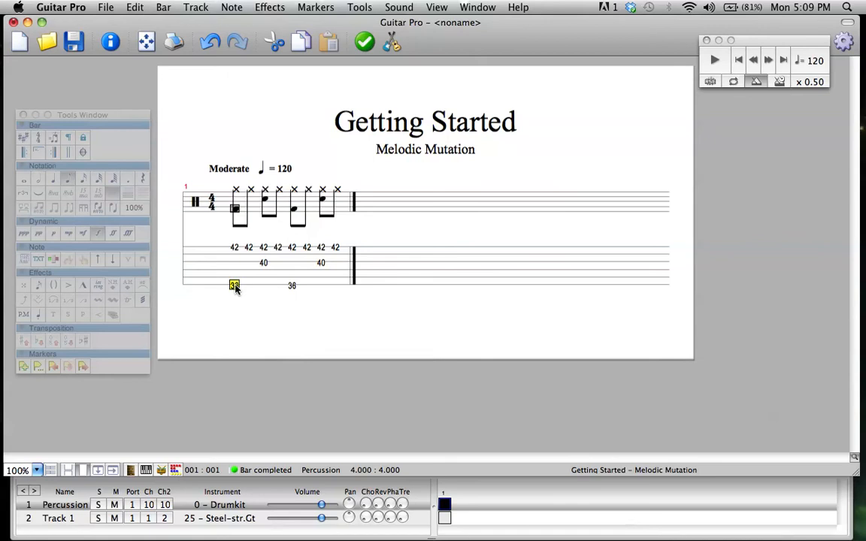
left_click(234, 248)
key("space")
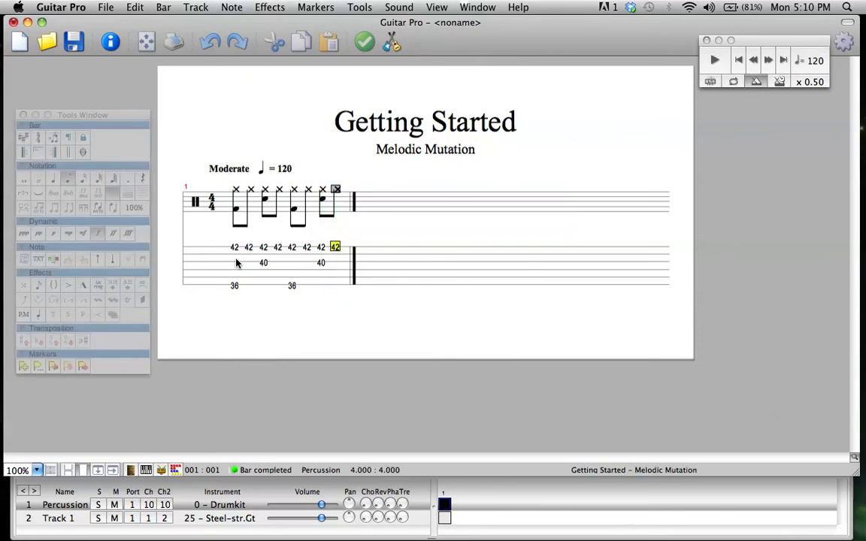
left_click(234, 263)
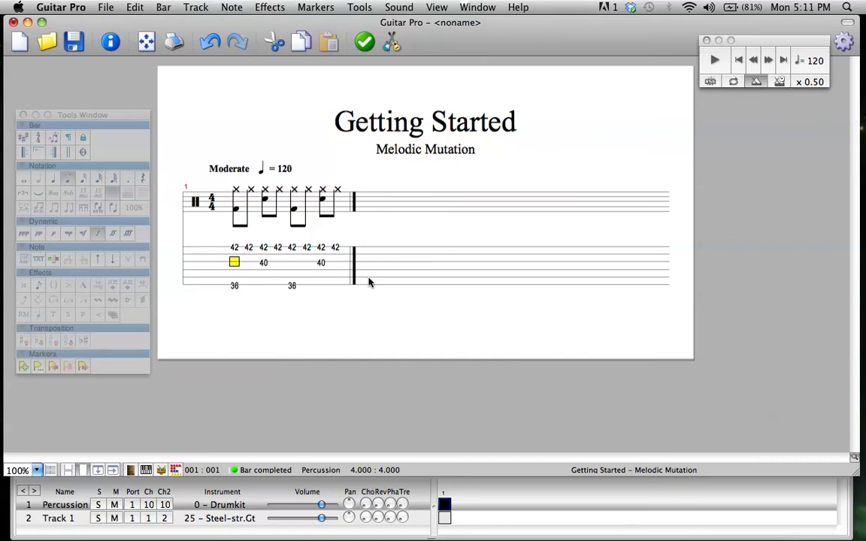
left_click_drag(232, 259, 353, 265)
left_click(249, 247)
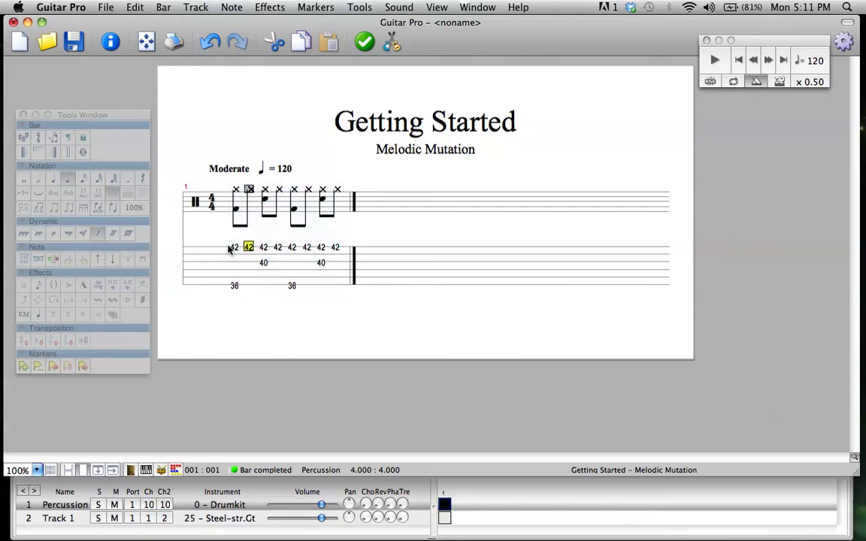